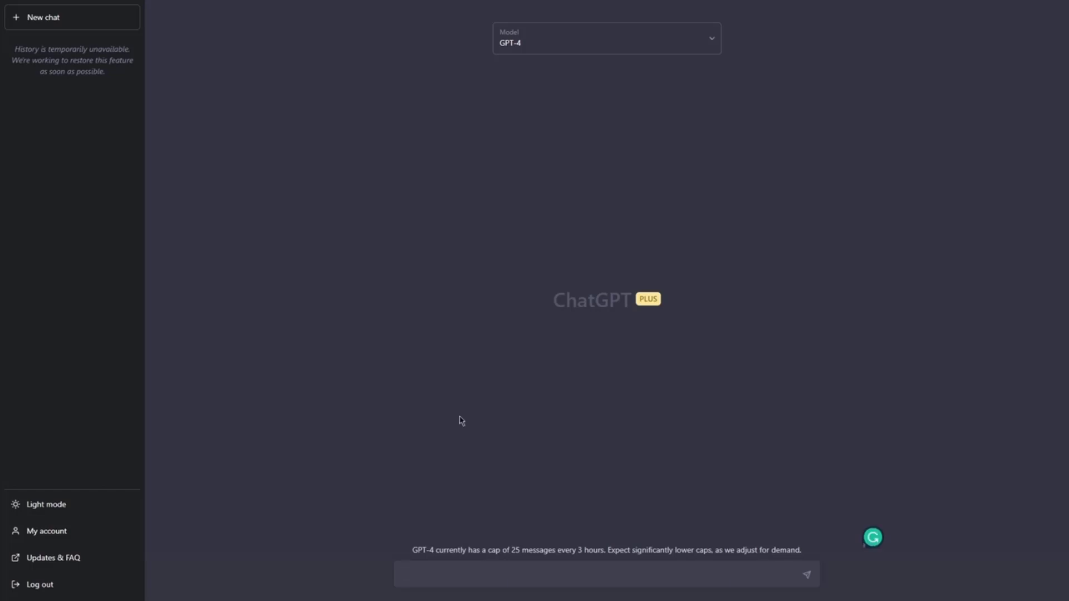
- Send 'Give me some ideas for youtube videos' and stop the reply after the Educational and Lifestyle ideas
type("e me some ideas for youtube vide")
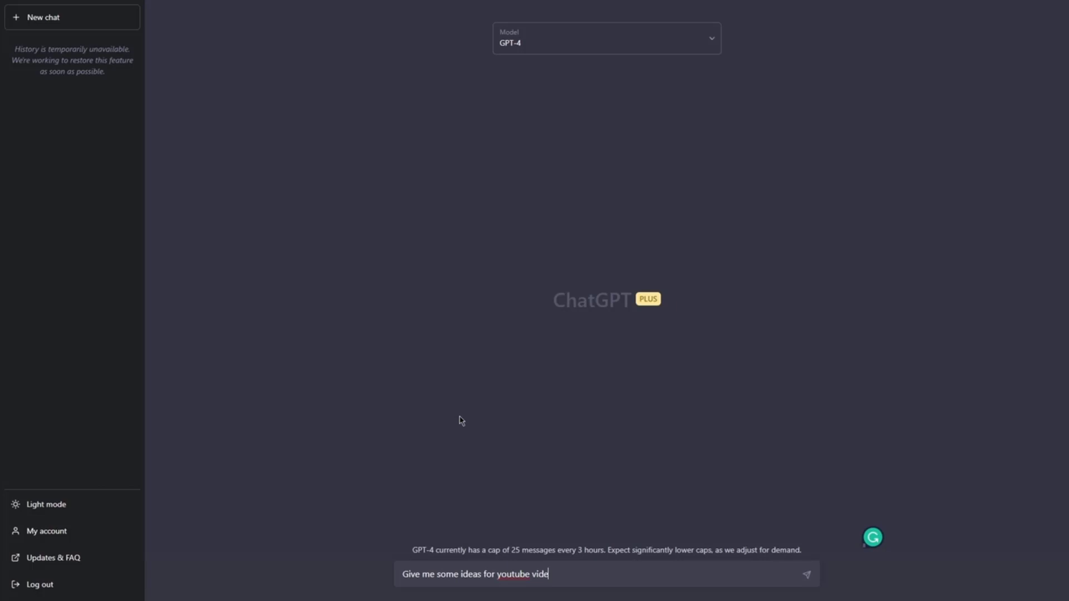
type("os")
key("Return")
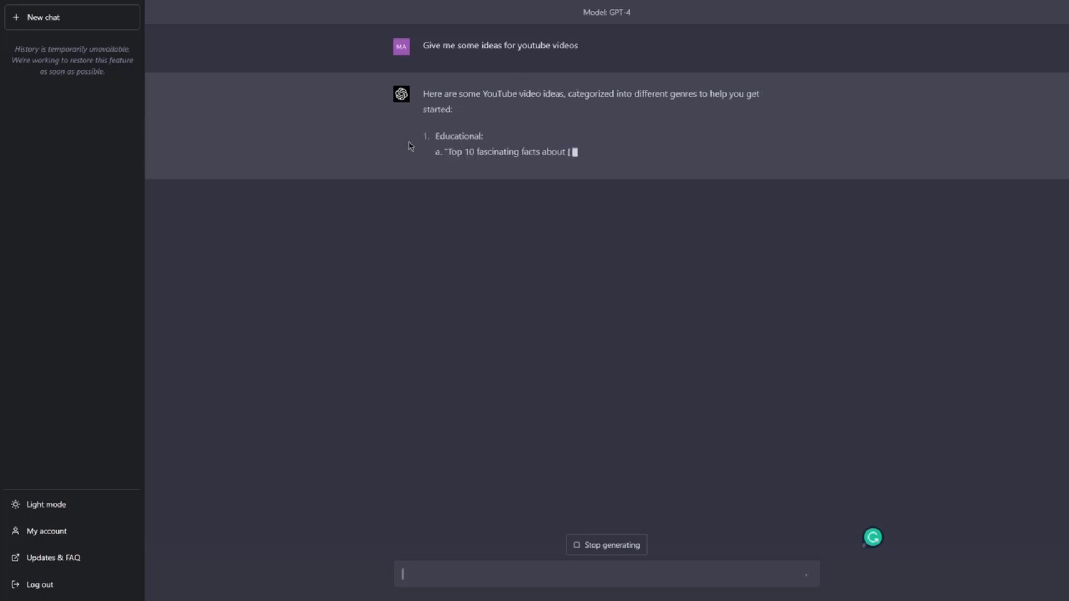
left_click_drag(447, 151, 531, 149)
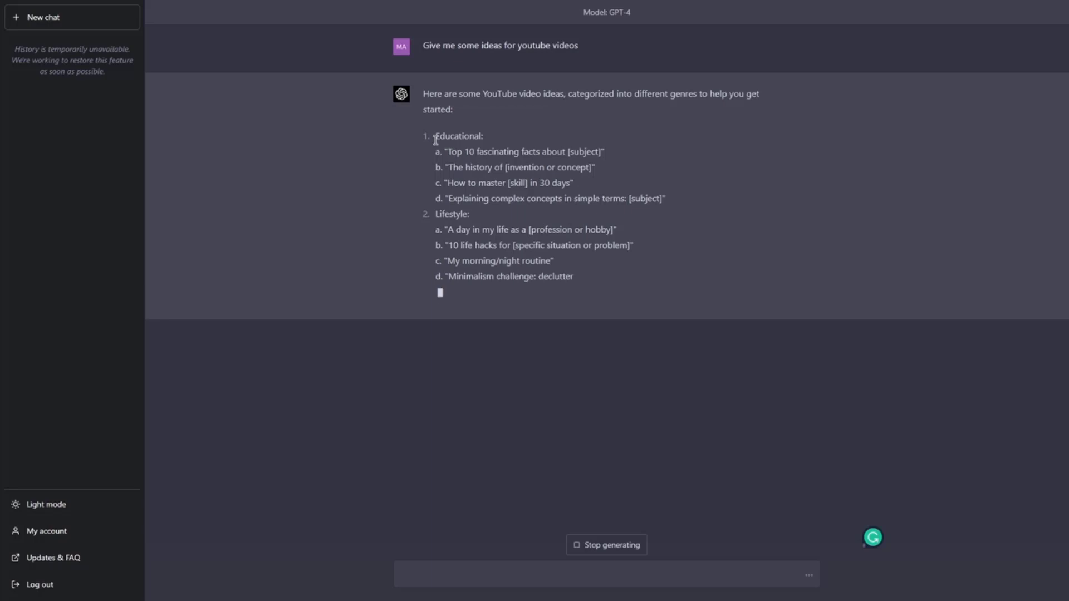
left_click(605, 545)
left_click(569, 570)
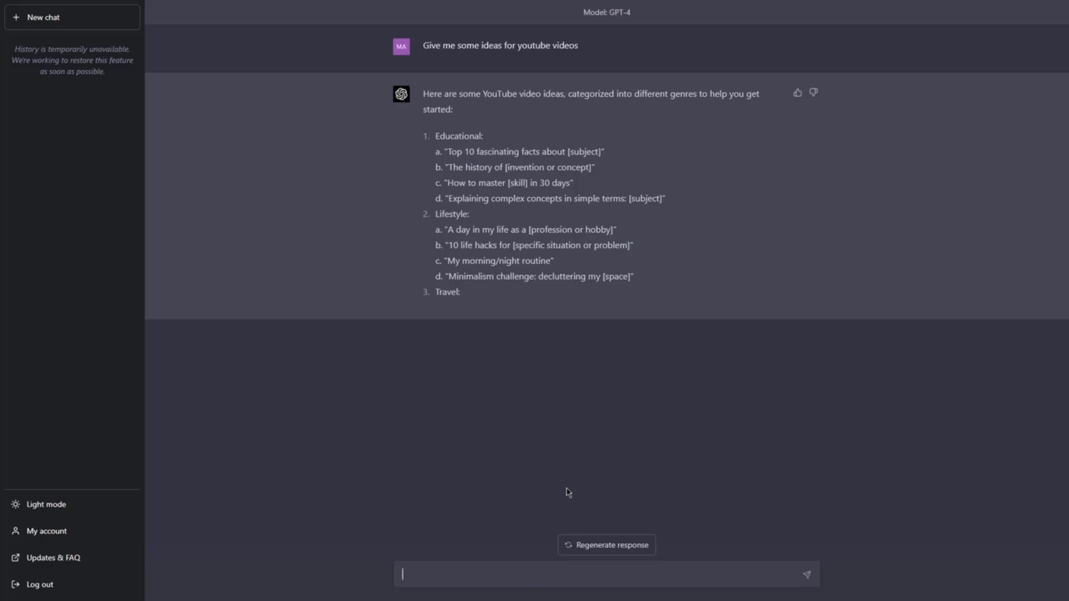
- Send 'Give me a table of 10 youtube video ideas on educational and self improvement niche'
type("Give me a list of")
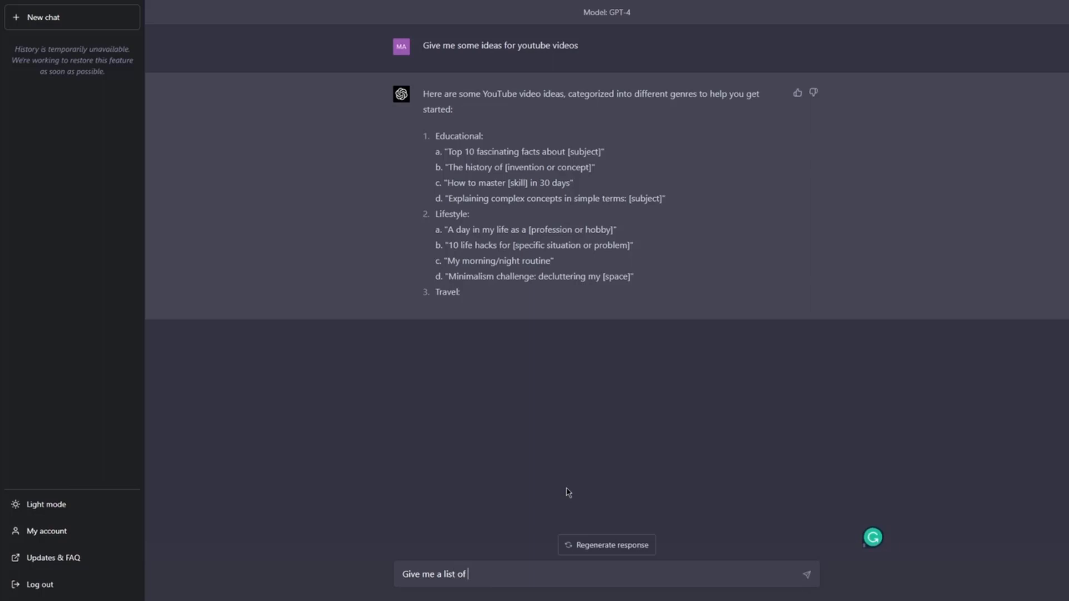
key("BackSpace")
key("BackSpace")
key("BackSpace")
key("BackSpace")
key("BackSpace")
key("BackSpace")
key("BackSpace")
type("table of 10 youtube vide")
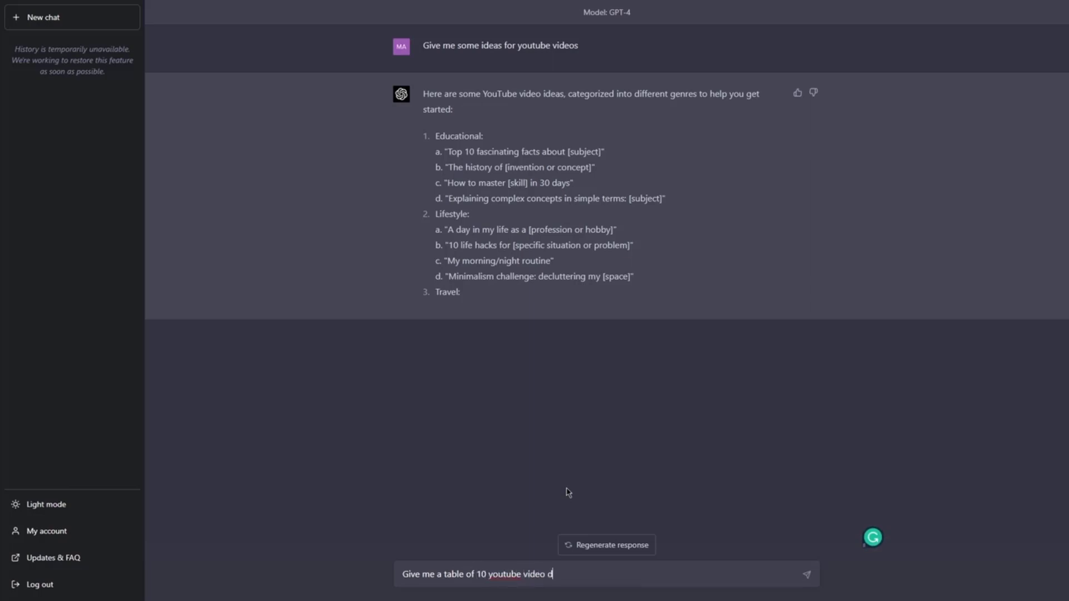
type("o ideas")
type("on educational niche")
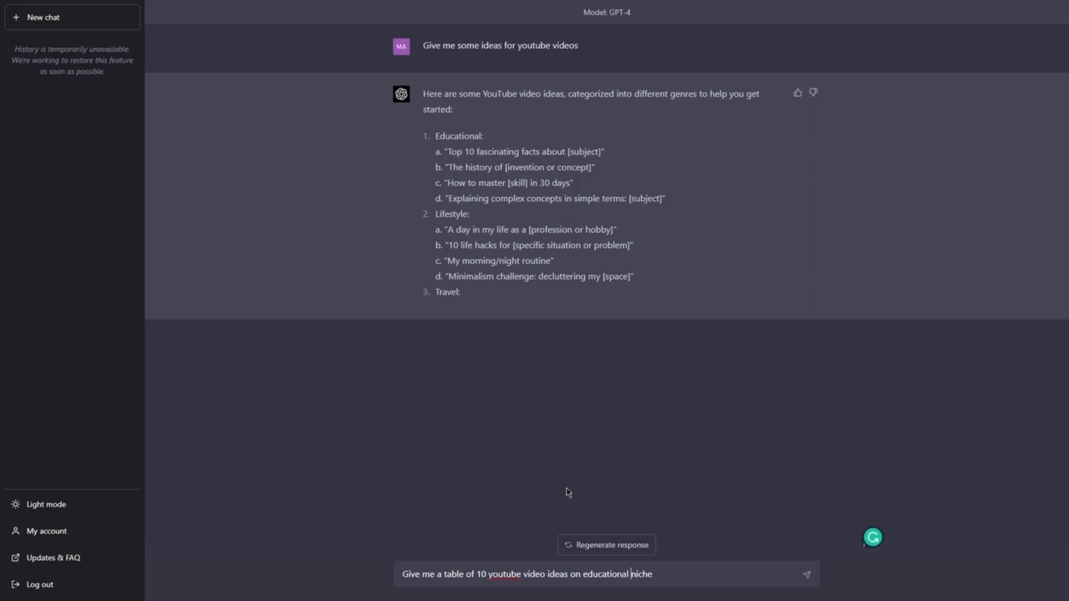
type("and self improvement")
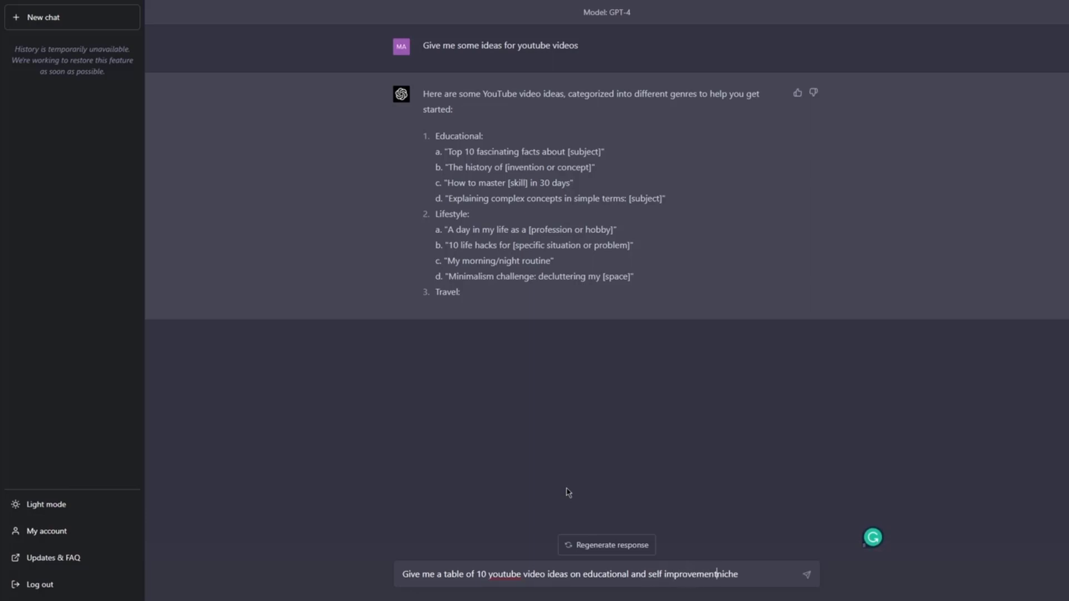
key("Return")
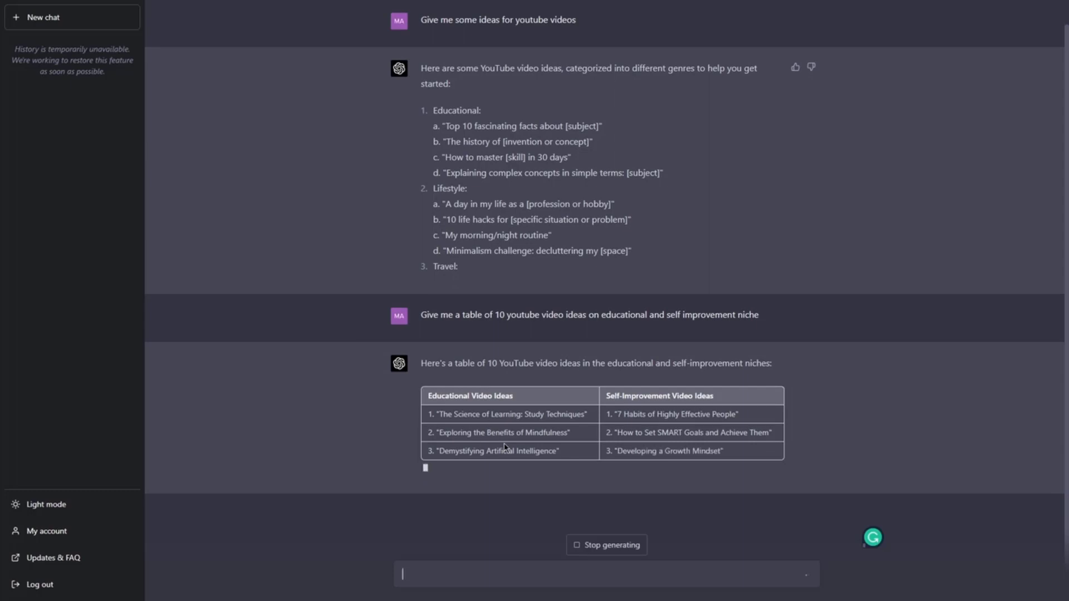
- Scroll the chat up and down to follow the two-column table as it streams in
scroll(473, 368, "up", 1)
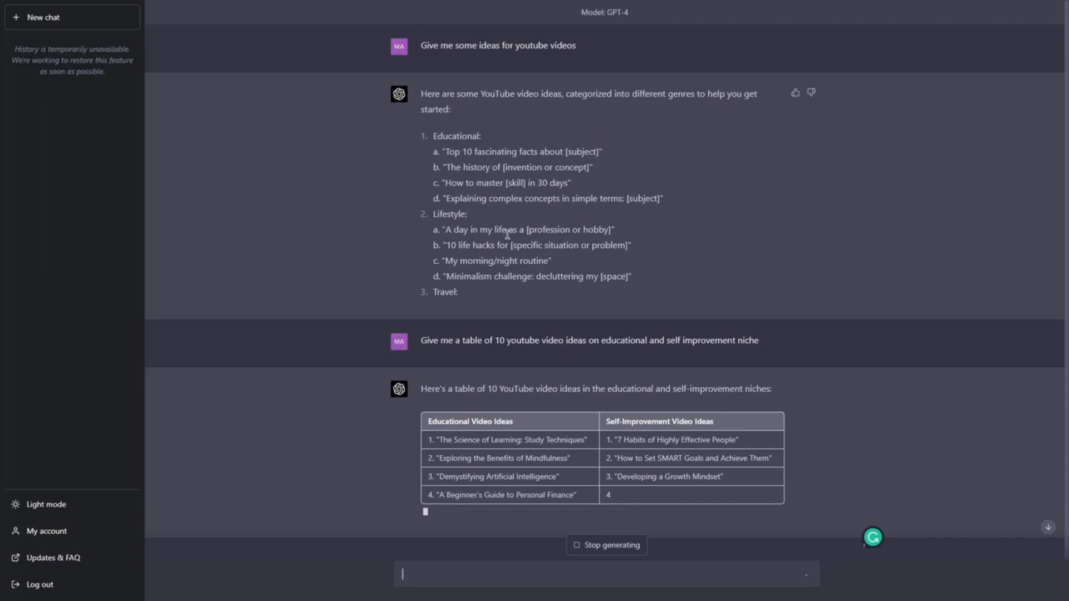
scroll(468, 120, "down", 1)
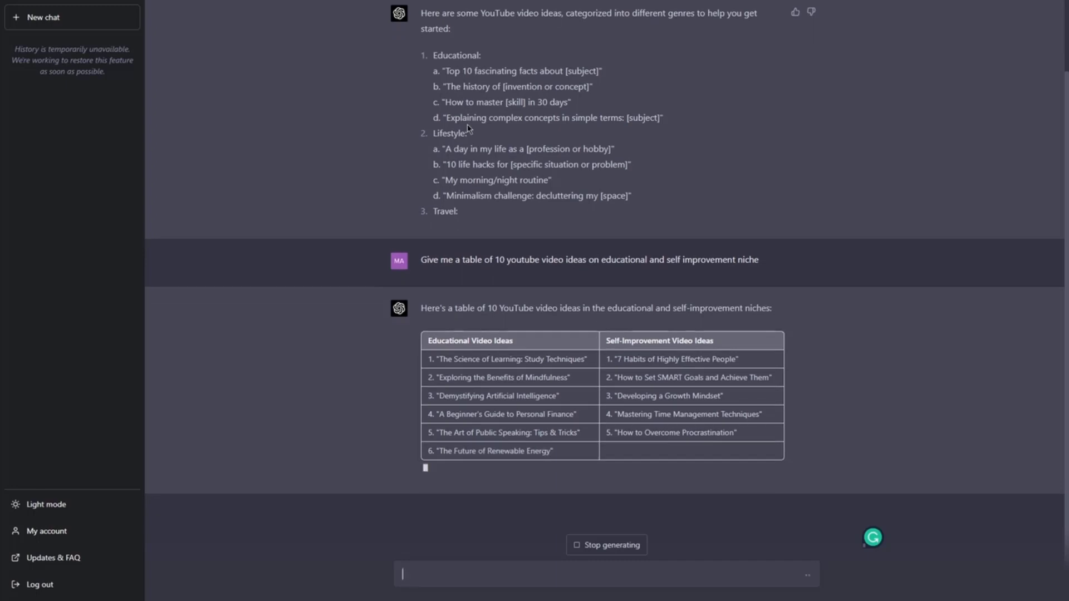
- Highlight the first vague prompt, then review the finished 10-row educational and self-improvement table
scroll(468, 128, "up", 2)
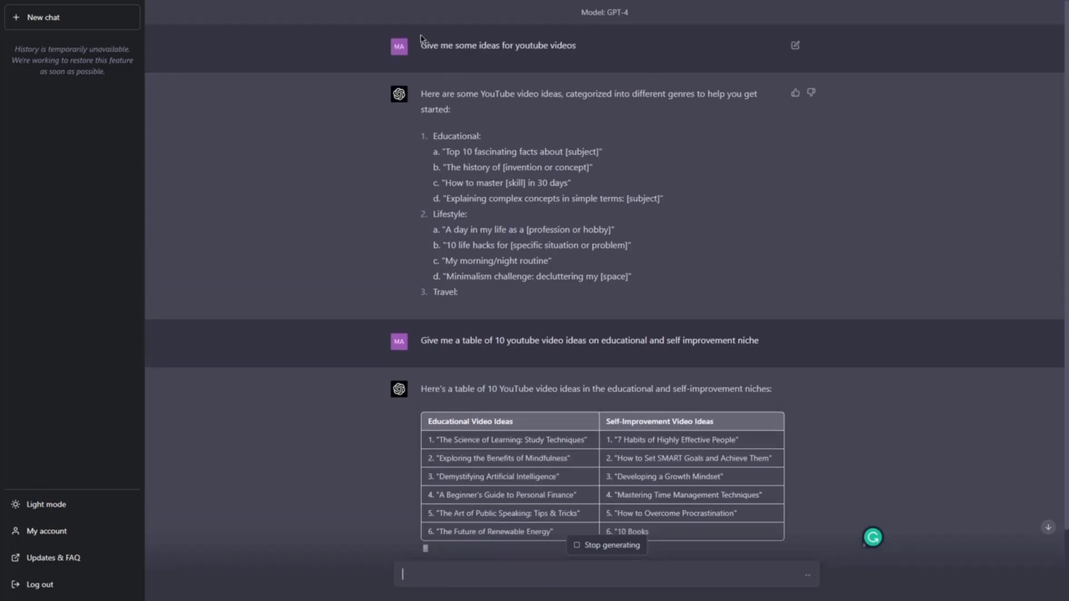
left_click_drag(421, 43, 581, 51)
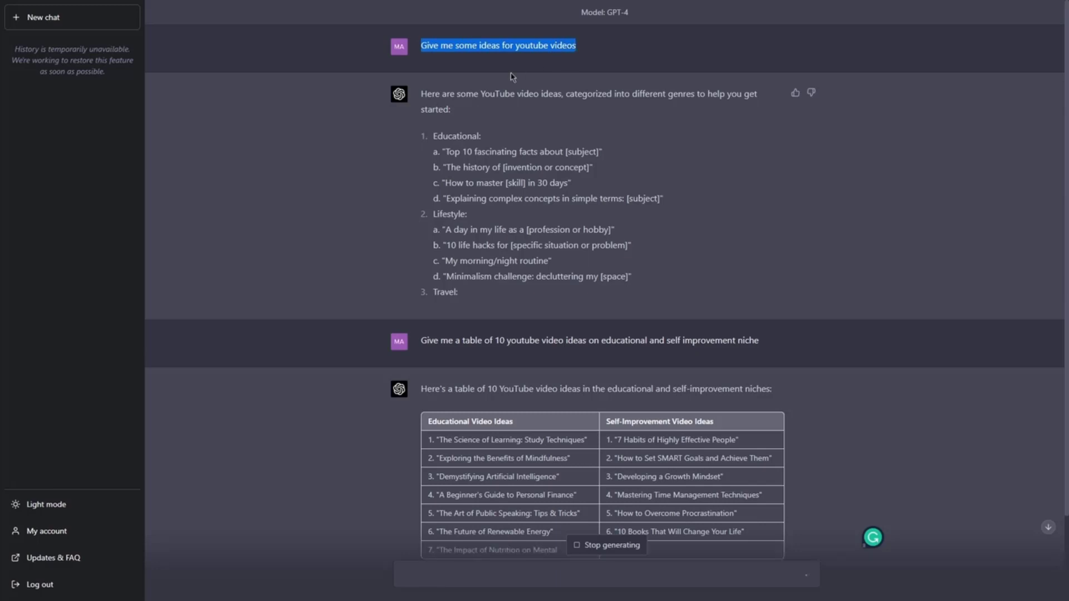
left_click(569, 113)
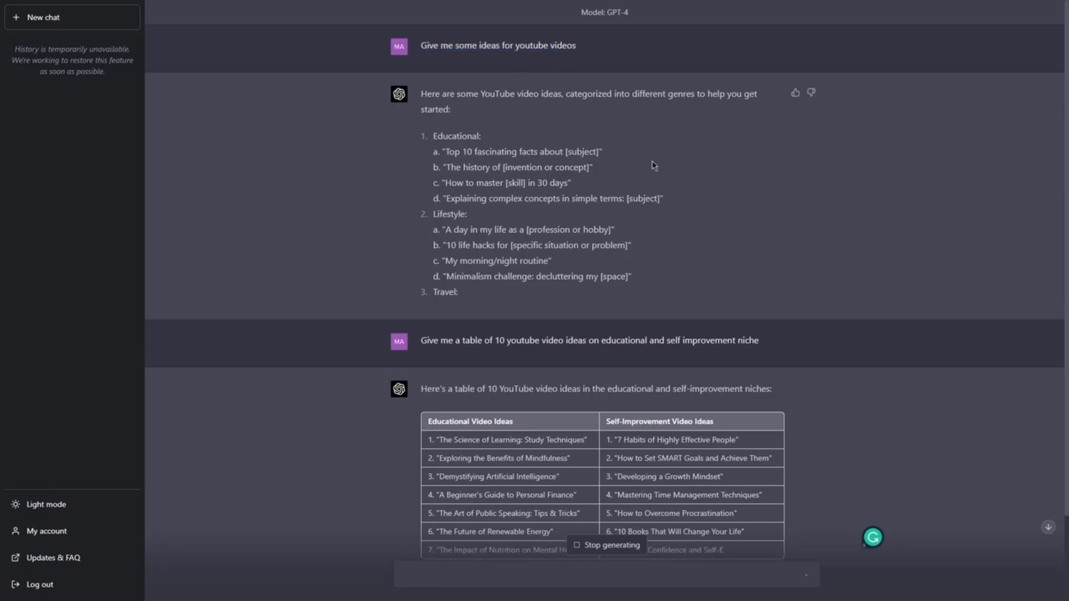
scroll(811, 243, "down", 2)
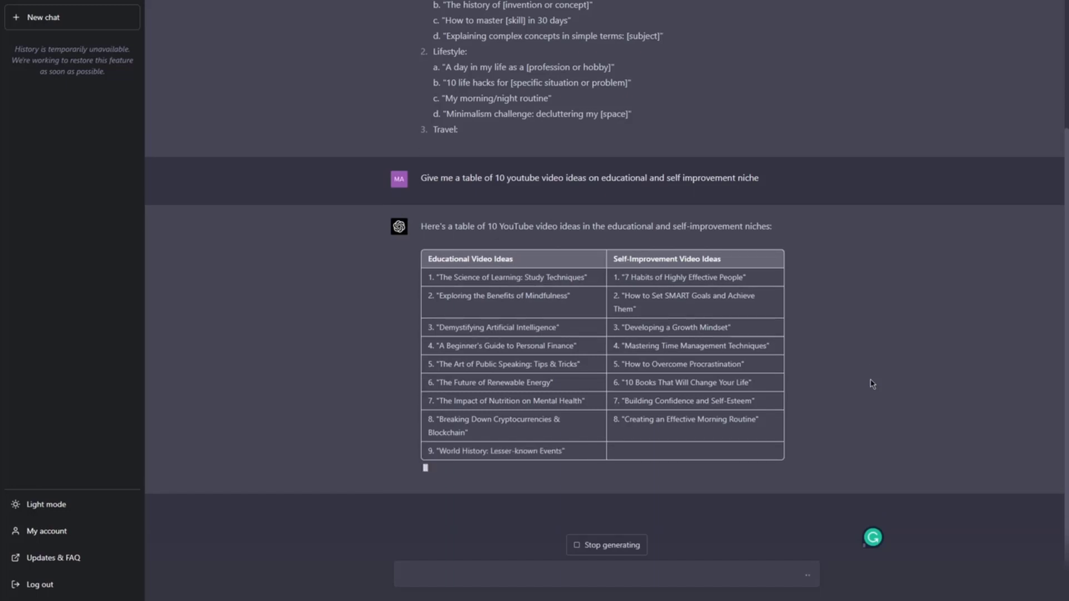
scroll(835, 368, "up", 3)
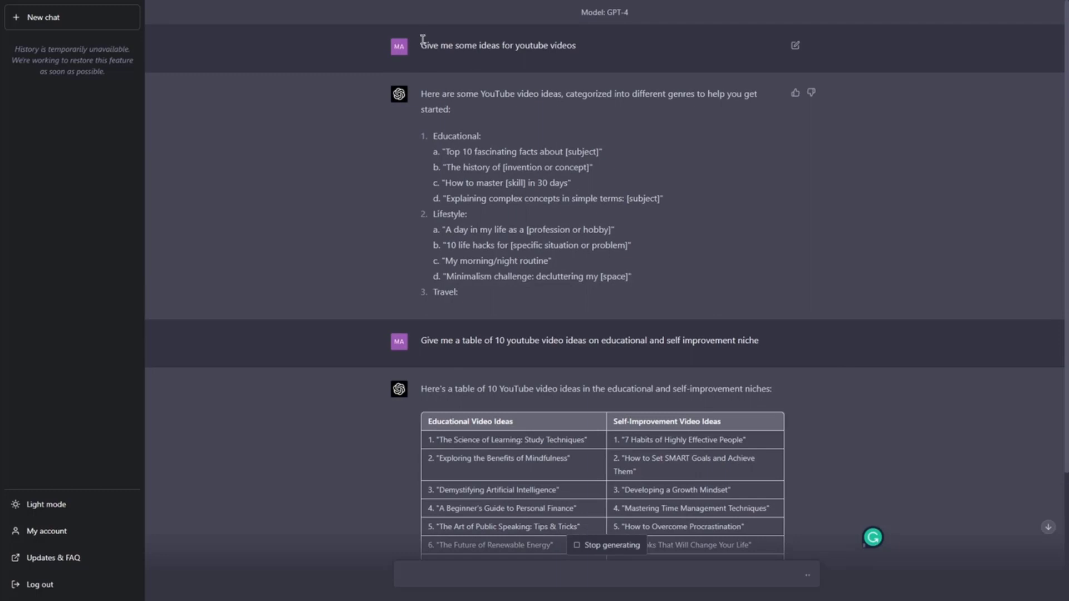
left_click_drag(421, 45, 580, 50)
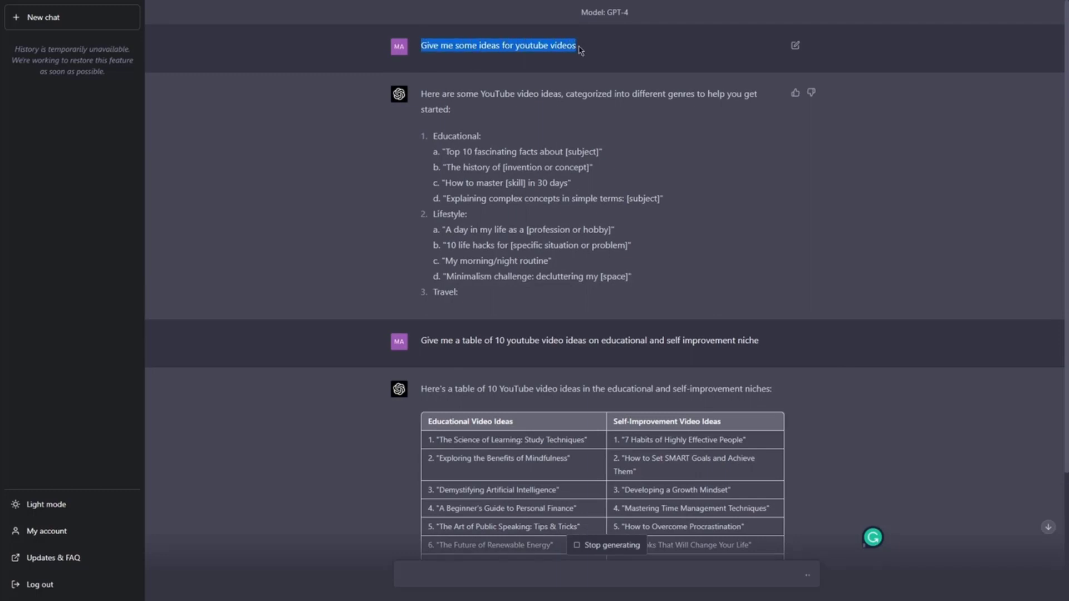
left_click(427, 46)
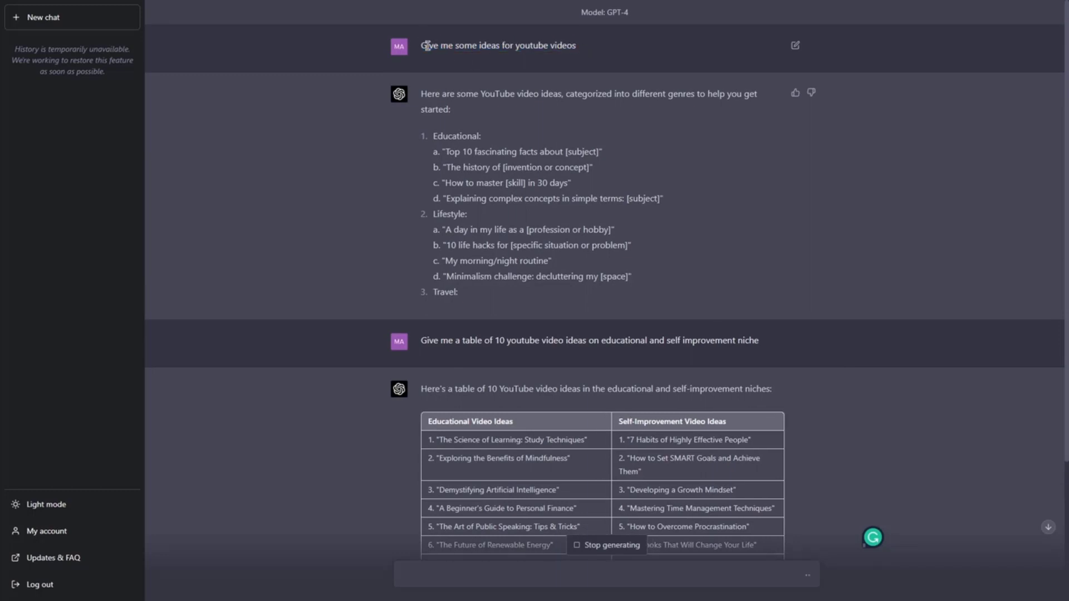
scroll(471, 153, "down", 3)
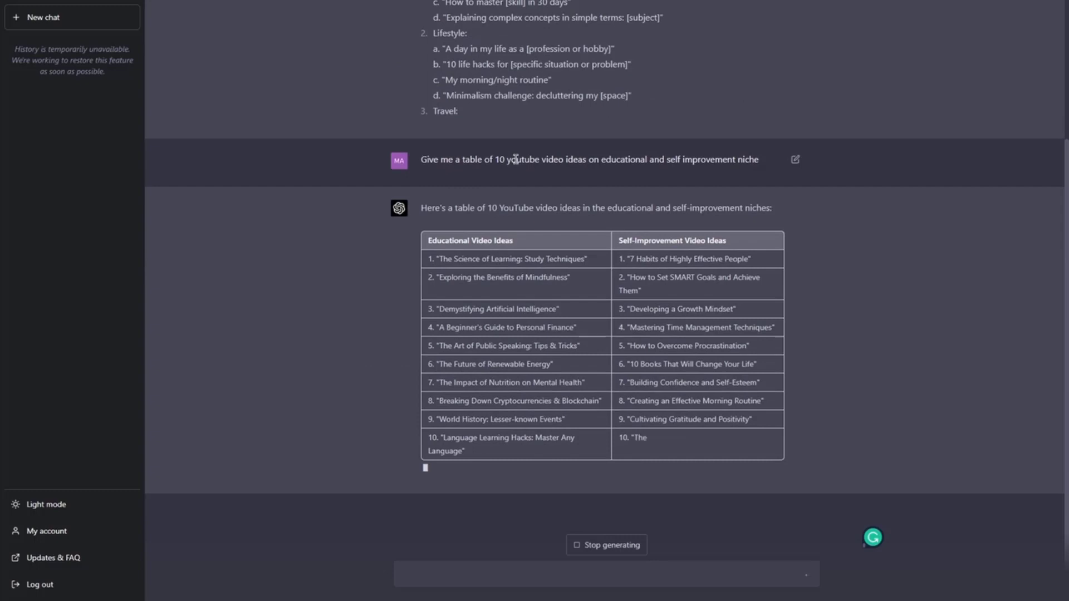
scroll(515, 159, "up", 3)
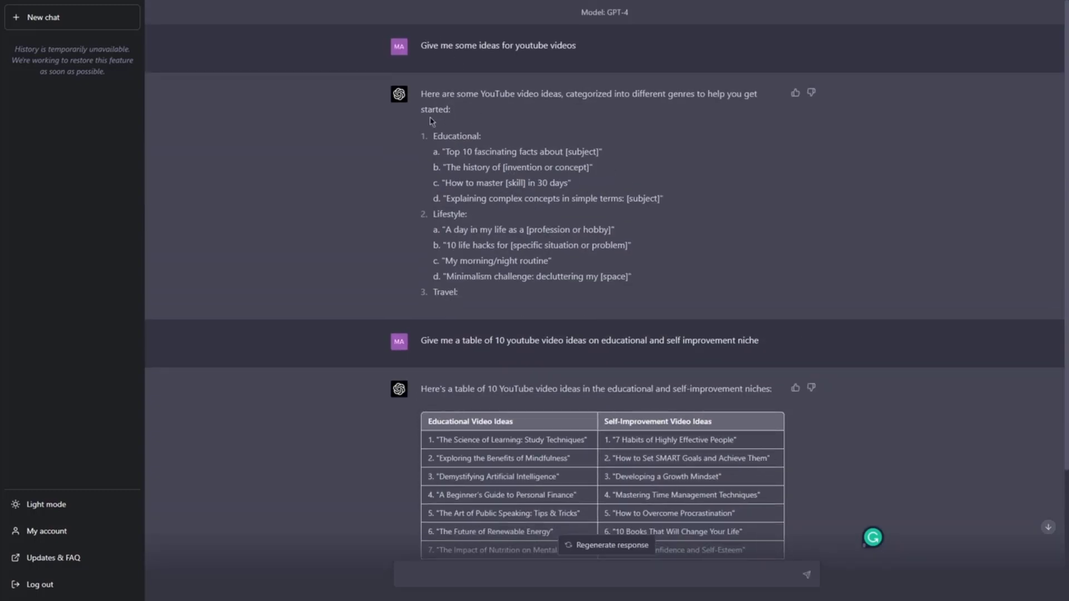
scroll(634, 505, "down", 3)
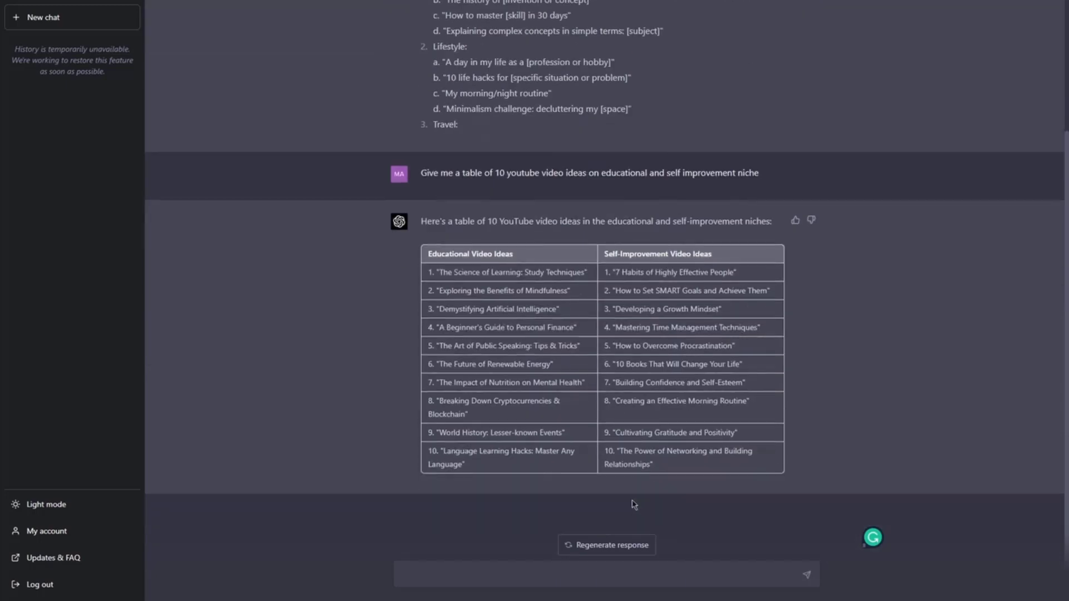